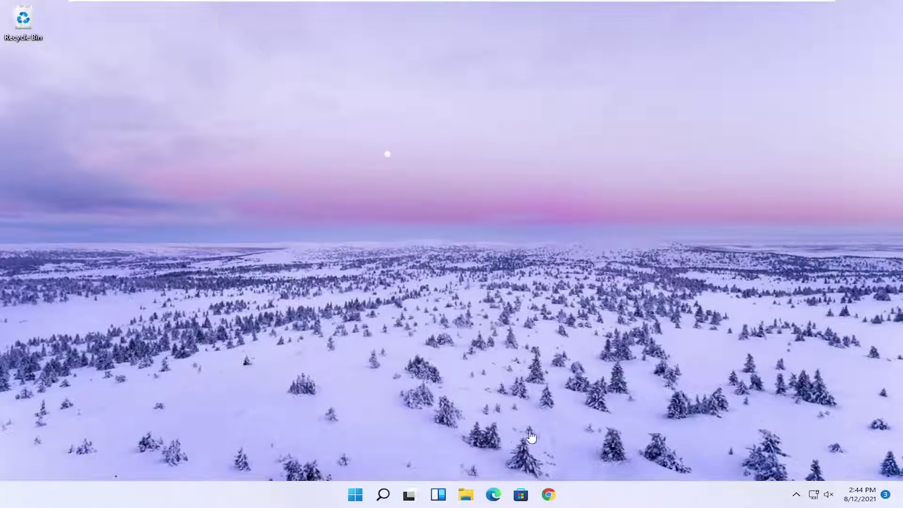
Step: Search for 'regedit' and run Registry Editor as administrator
click(392, 500)
text(regedit)
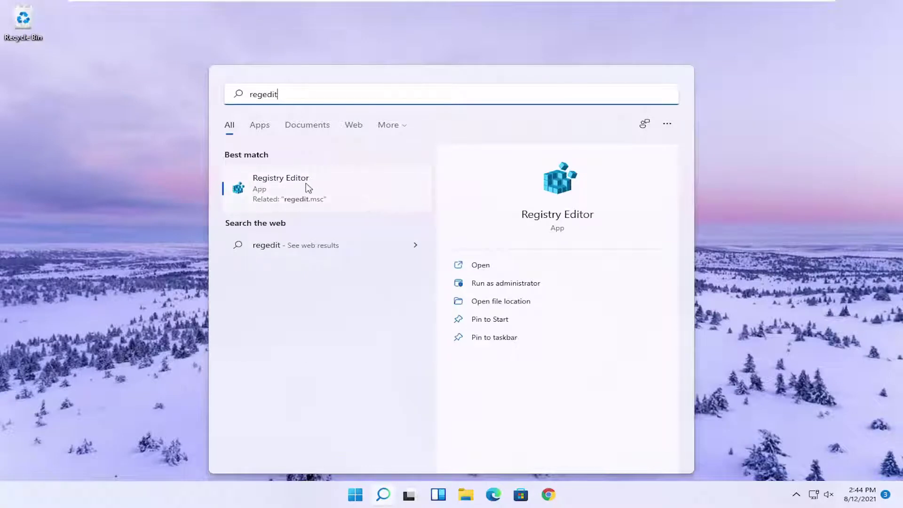
right_click(283, 191)
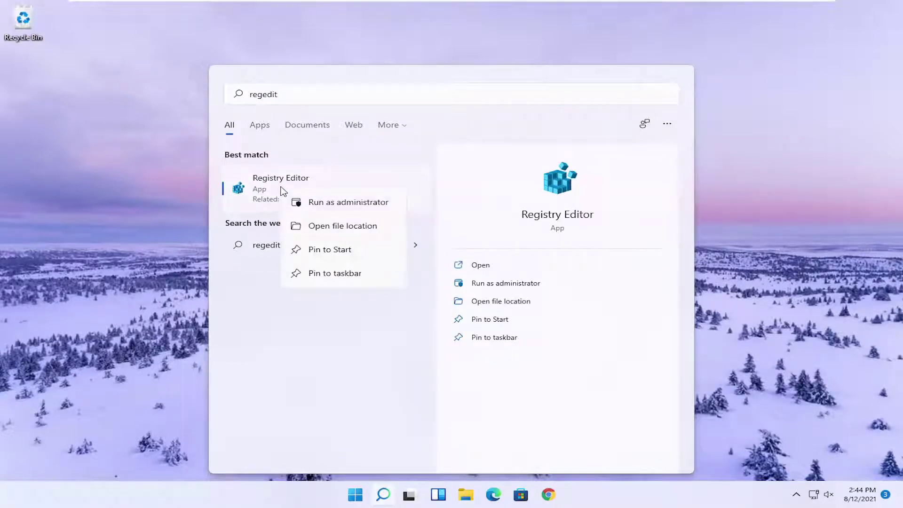
click(324, 205)
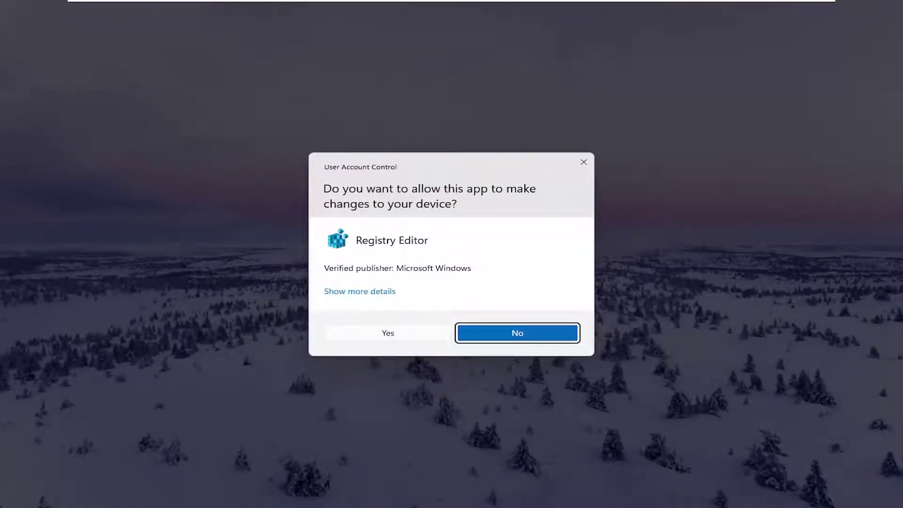
Step: Allow the UAC prompt, collapse HKEY_LOCAL_MACHINE and select the Computer root
click(385, 335)
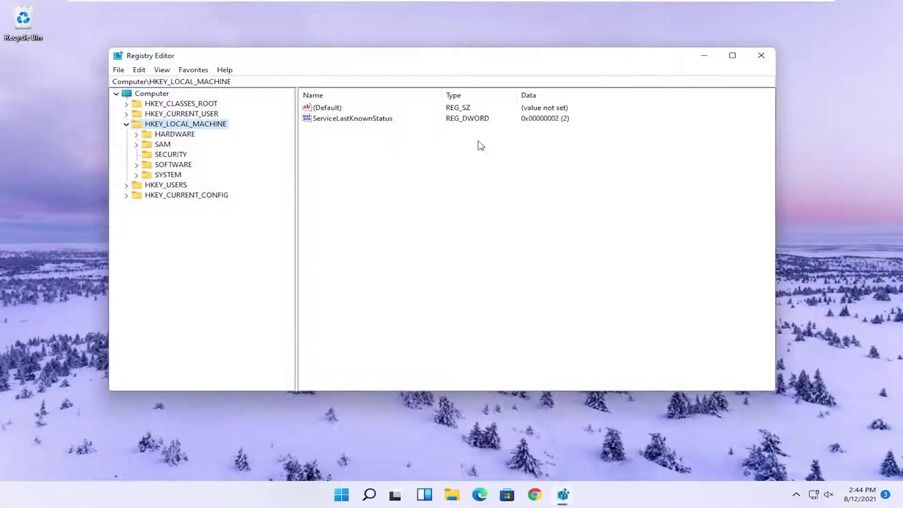
click(126, 124)
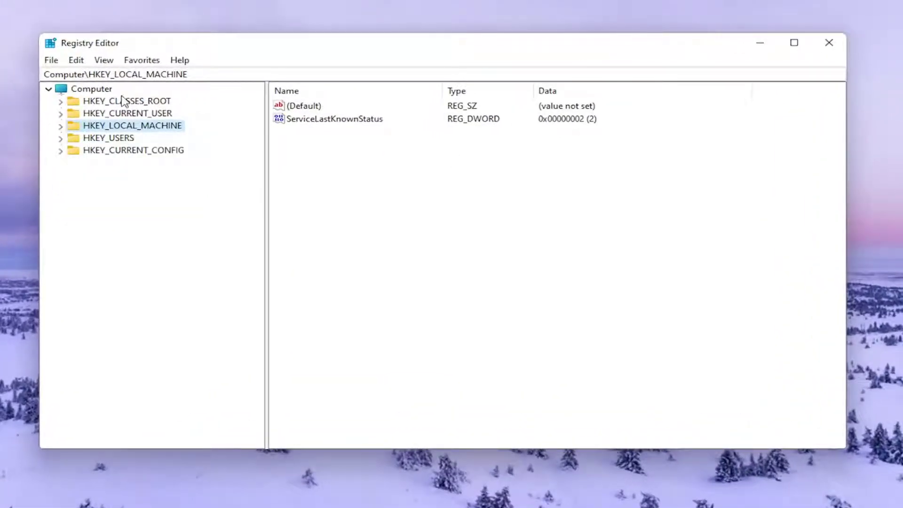
click(101, 91)
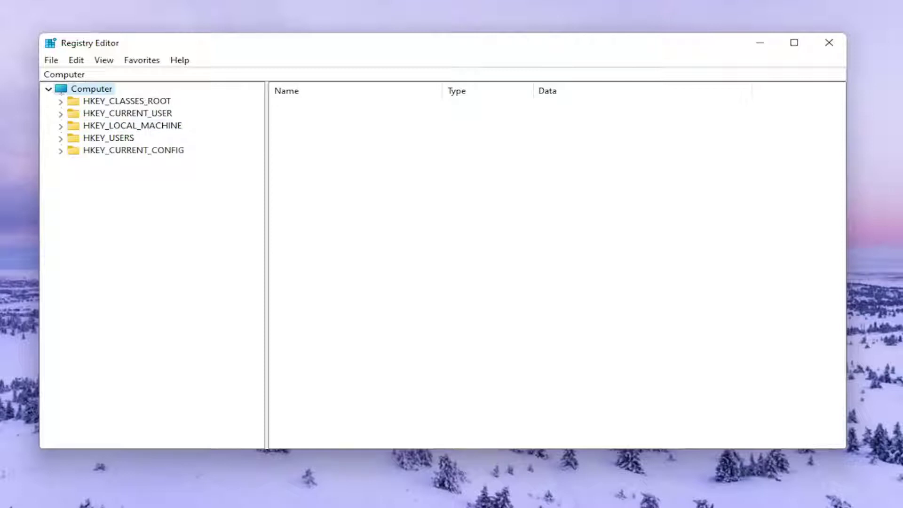
click(51, 60)
click(77, 89)
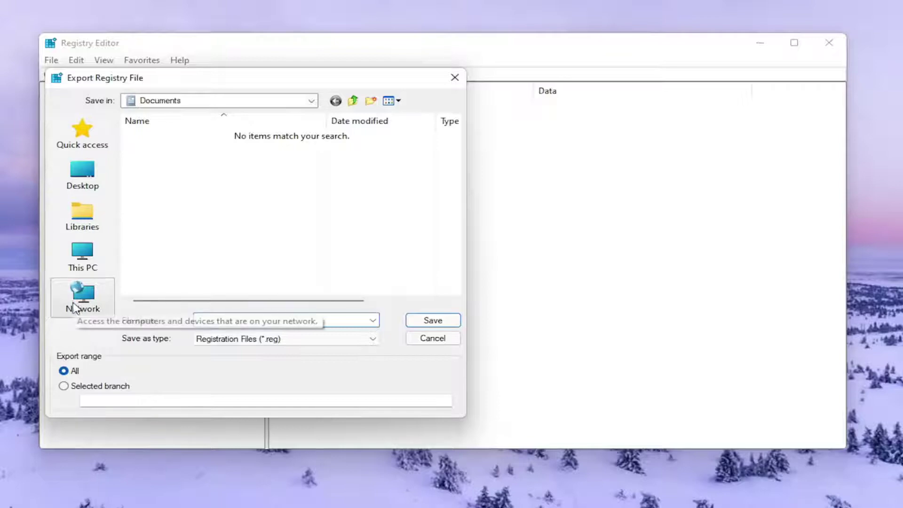
click(416, 344)
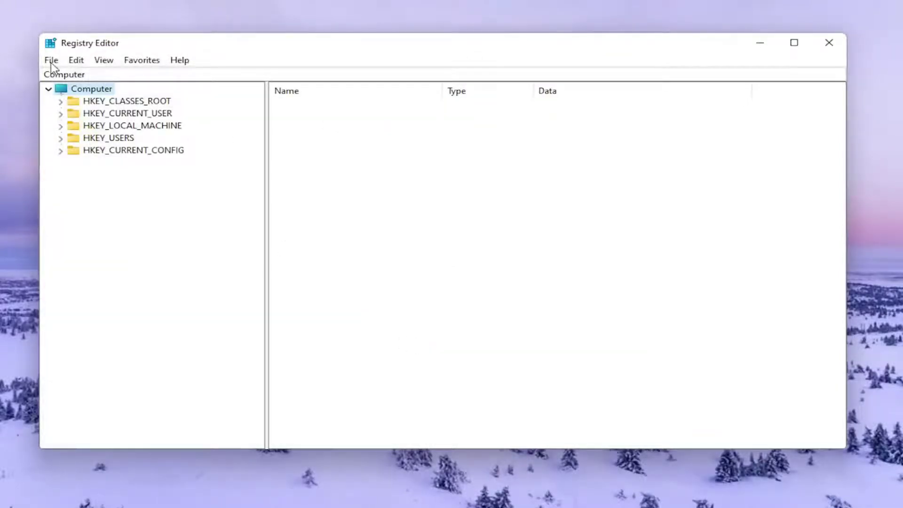
click(52, 60)
click(67, 76)
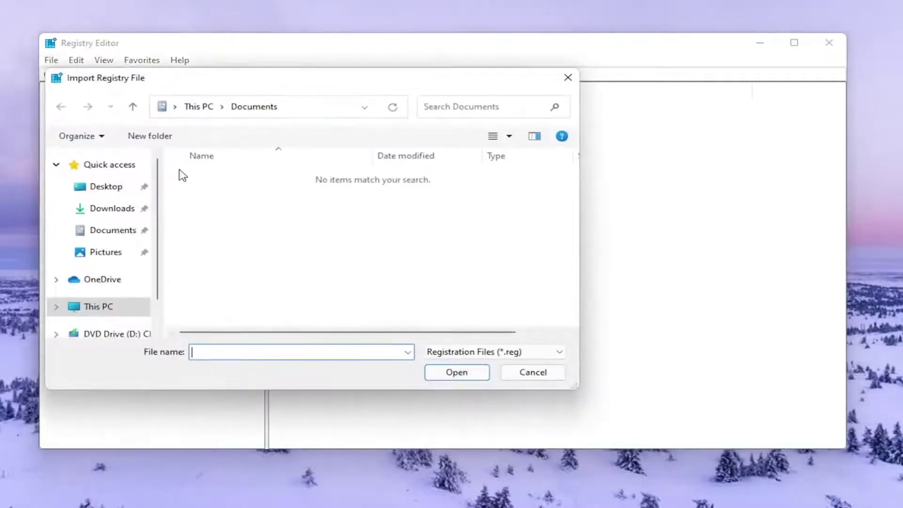
click(556, 376)
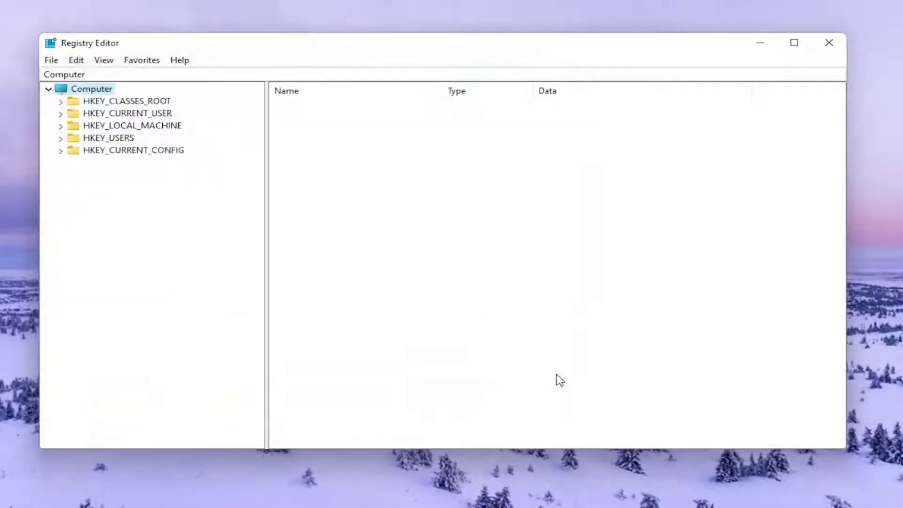
Step: Expand HKEY_CURRENT_USER > Software > Classes and scroll down its subkey list
double_click(138, 113)
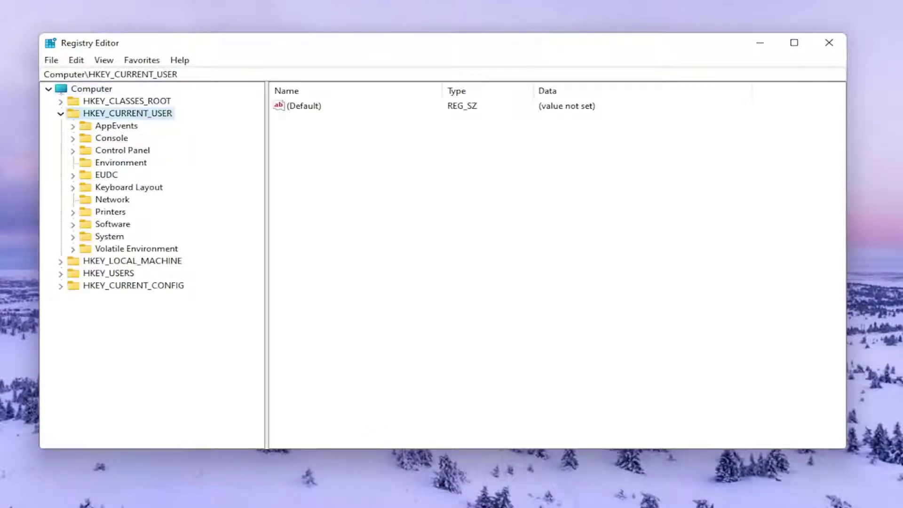
click(113, 227)
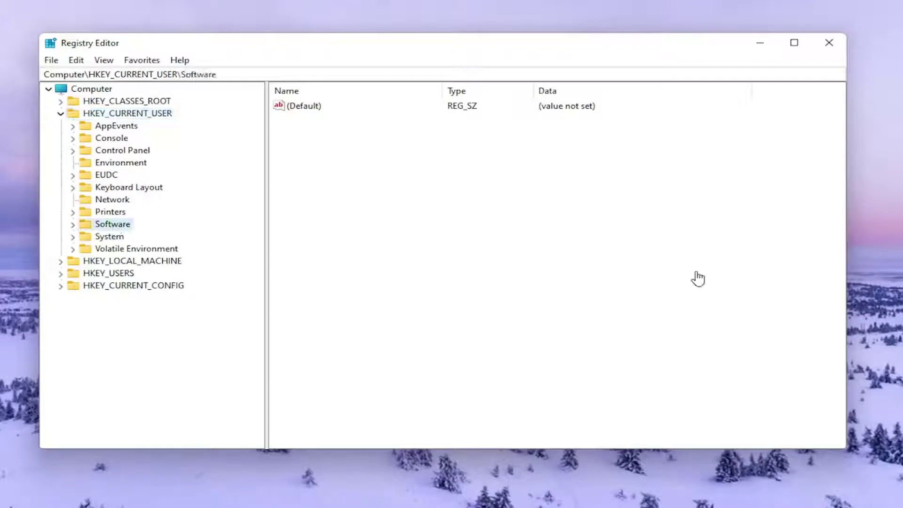
double_click(102, 226)
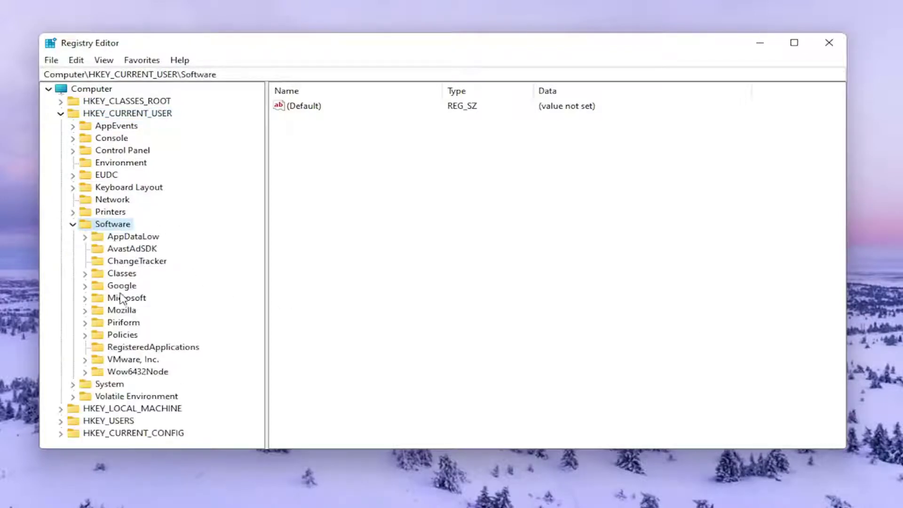
click(115, 276)
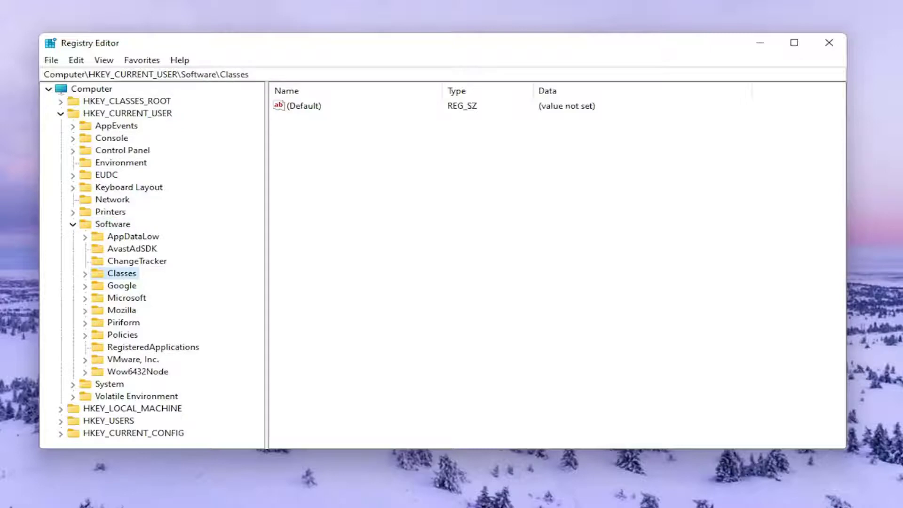
double_click(108, 273)
drag(262, 127, 262, 339)
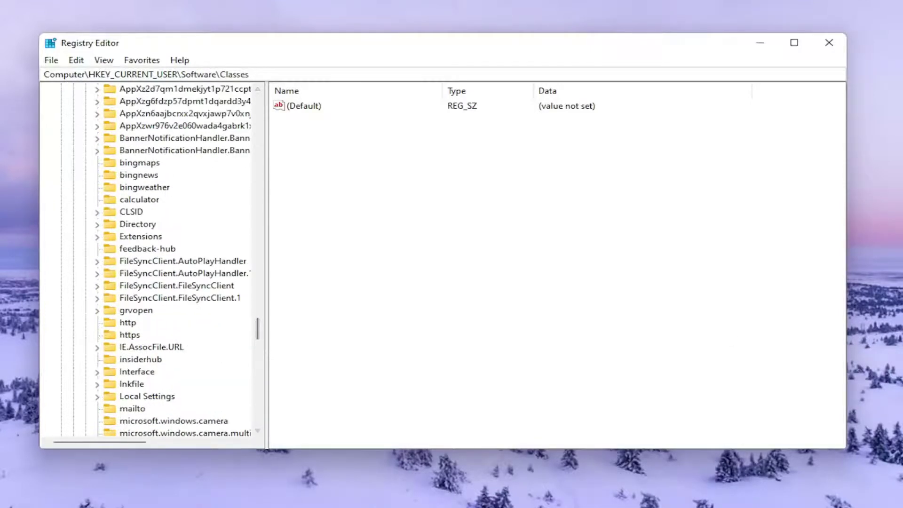
Step: Jump to the Local Settings key in the Classes list by typing 'lo'
scroll(151, 188, up, 6)
click(158, 176)
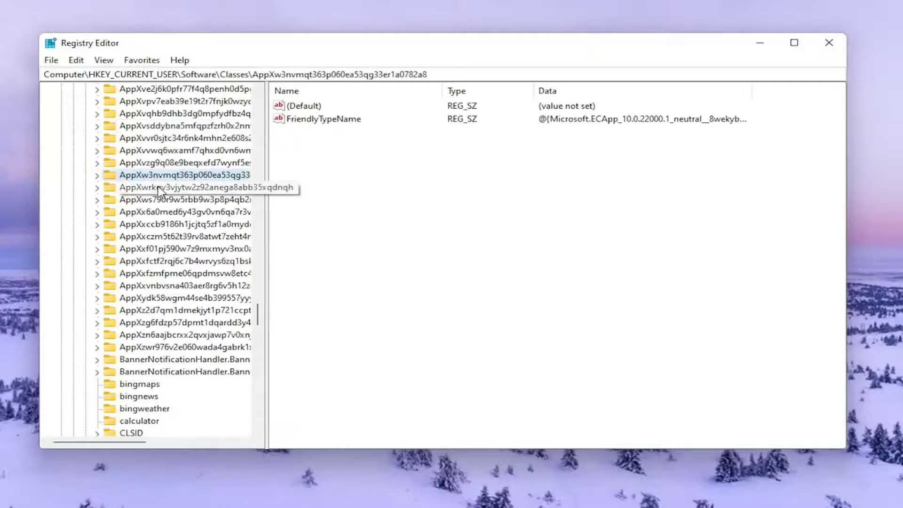
text(lo)
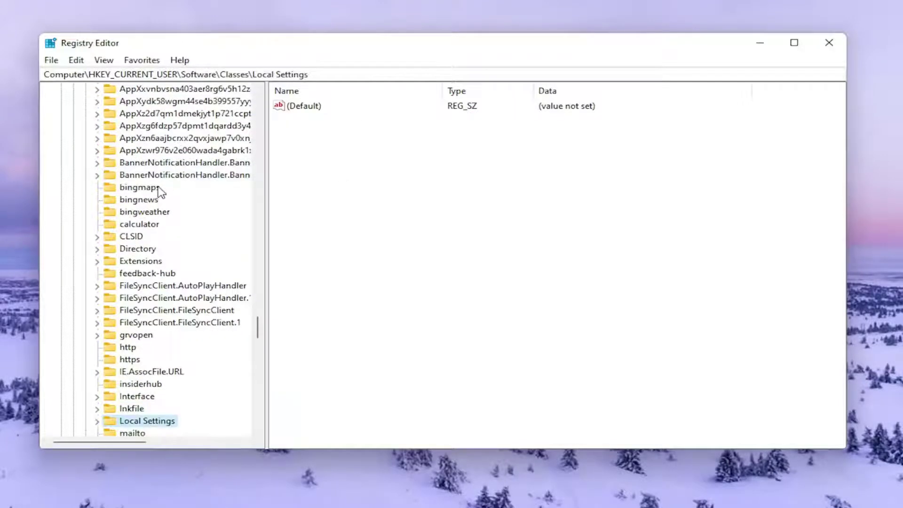
scroll(158, 263, up, 1)
scroll(161, 282, down, 4)
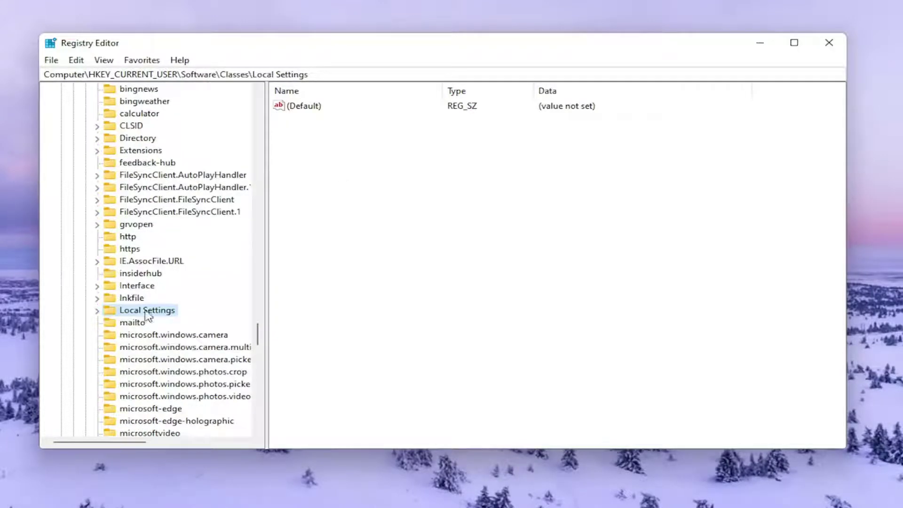
Step: Expand Local Settings\Software\Microsoft\Windows\Shell to show BagMRU and Bags, widening the tree pane
double_click(123, 309)
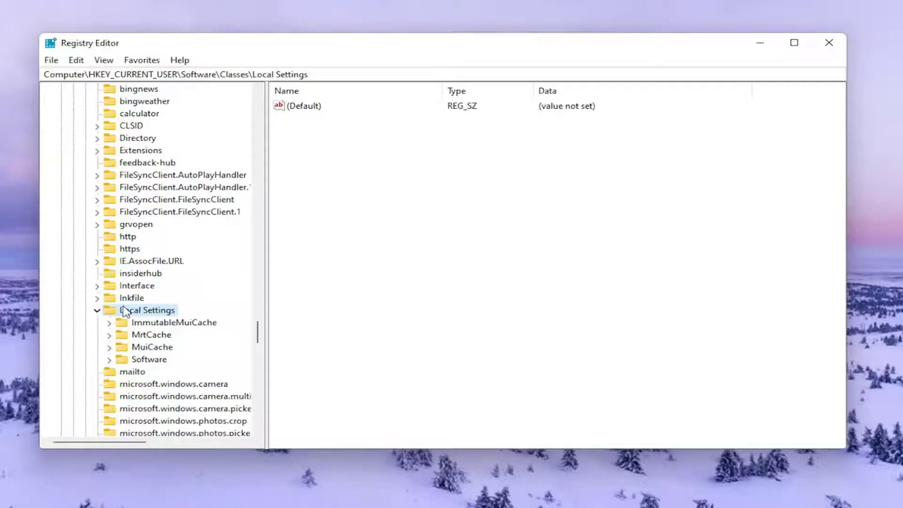
click(145, 352)
double_click(148, 361)
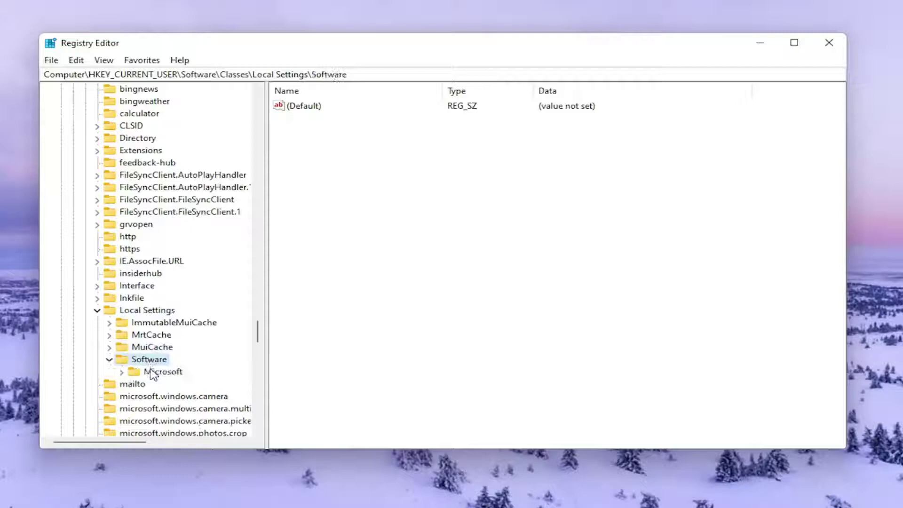
double_click(152, 375)
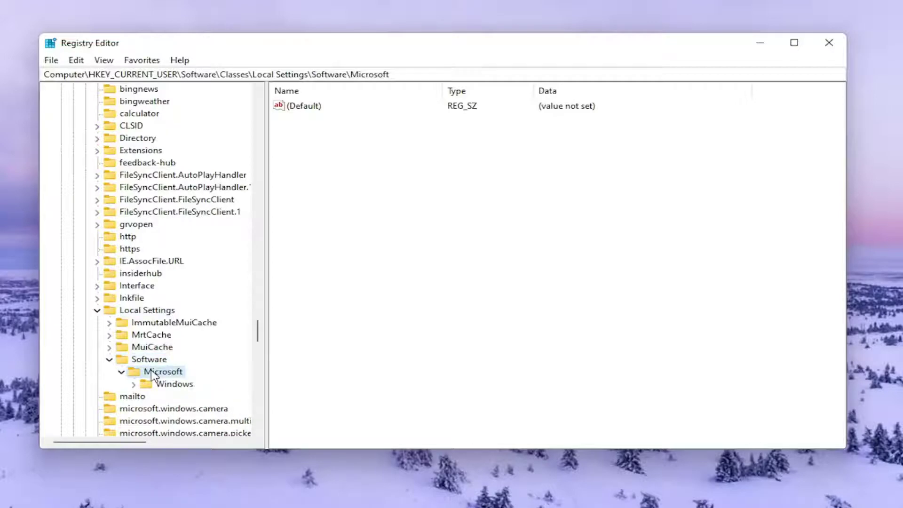
double_click(152, 385)
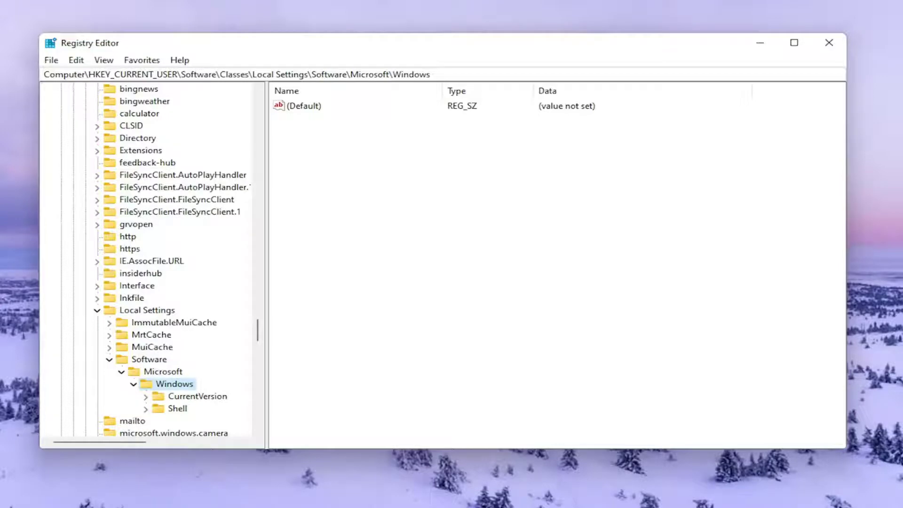
double_click(174, 408)
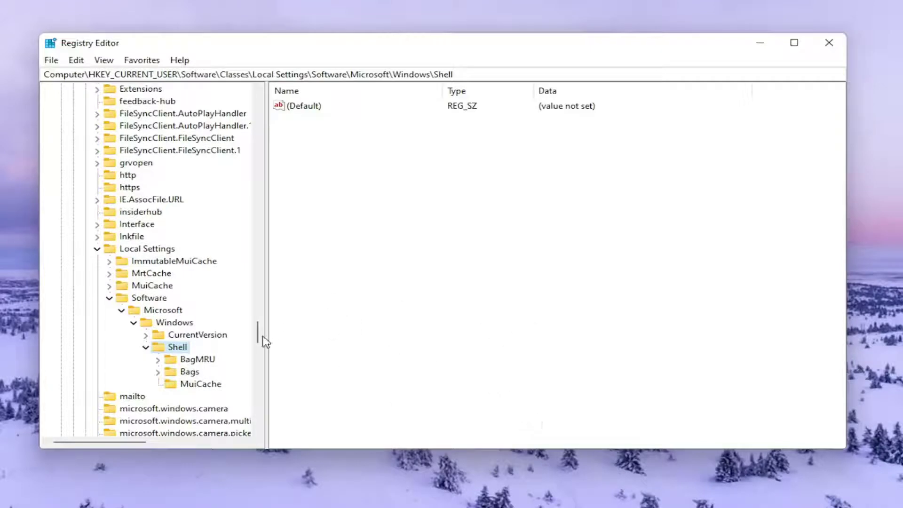
drag(264, 323, 295, 325)
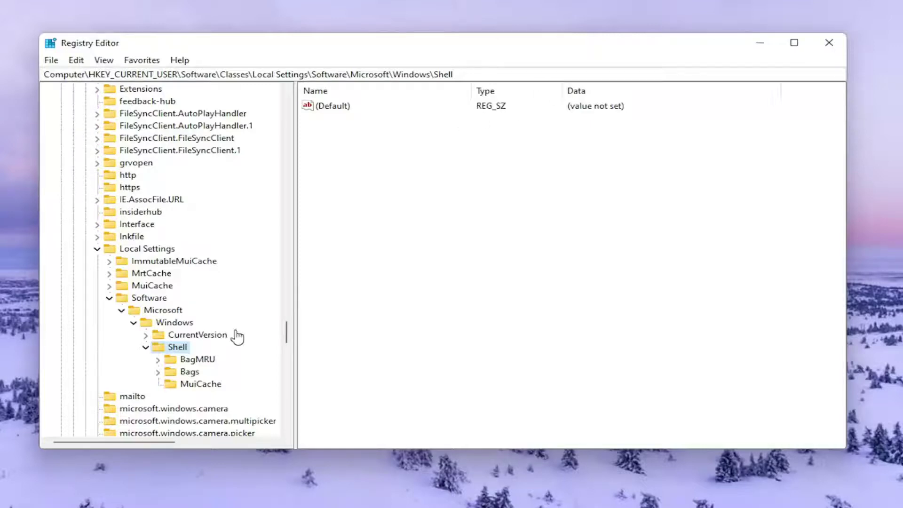
Step: Delete the BagMRU key and its subkeys from under Shell
click(189, 361)
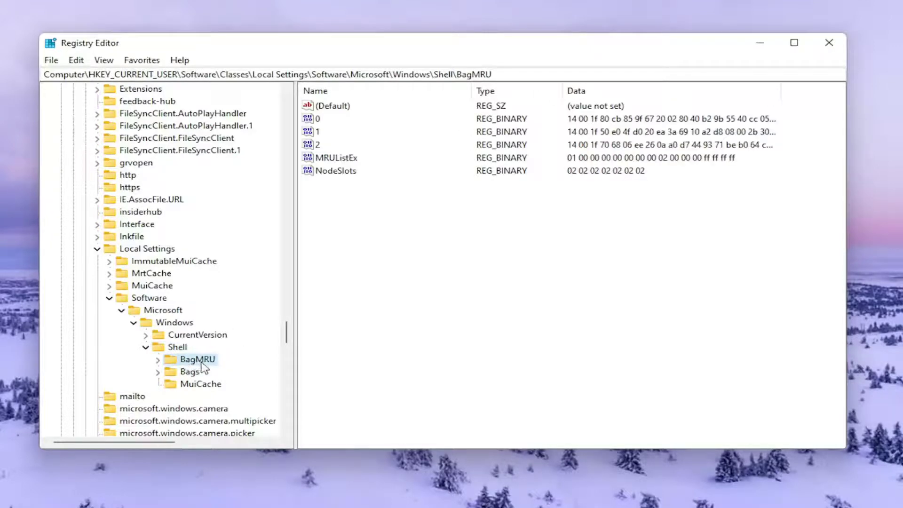
right_click(204, 363)
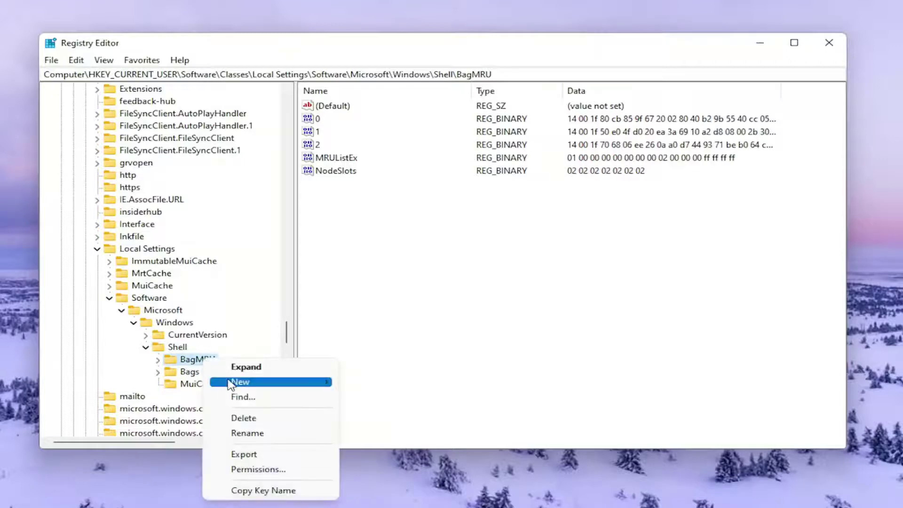
click(245, 416)
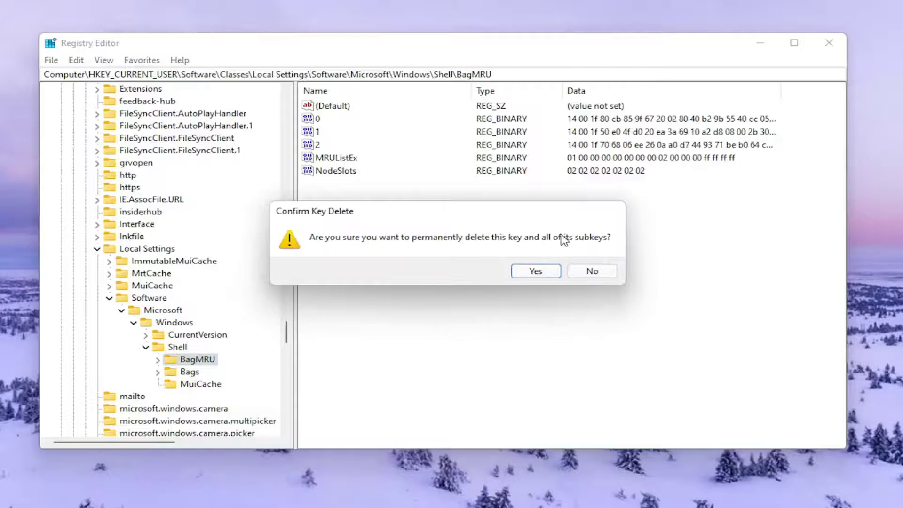
click(550, 273)
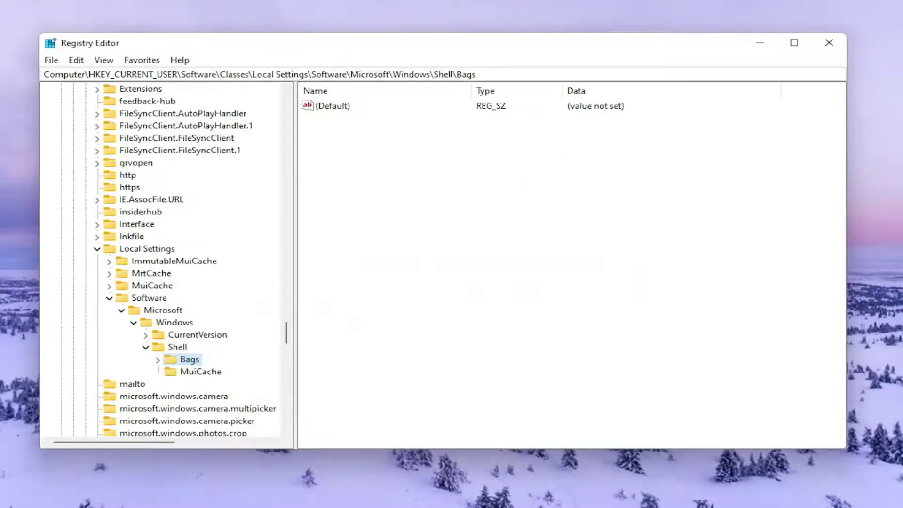
Step: Delete the Bags key and its subkeys, leaving only MuiCache
right_click(187, 361)
click(222, 415)
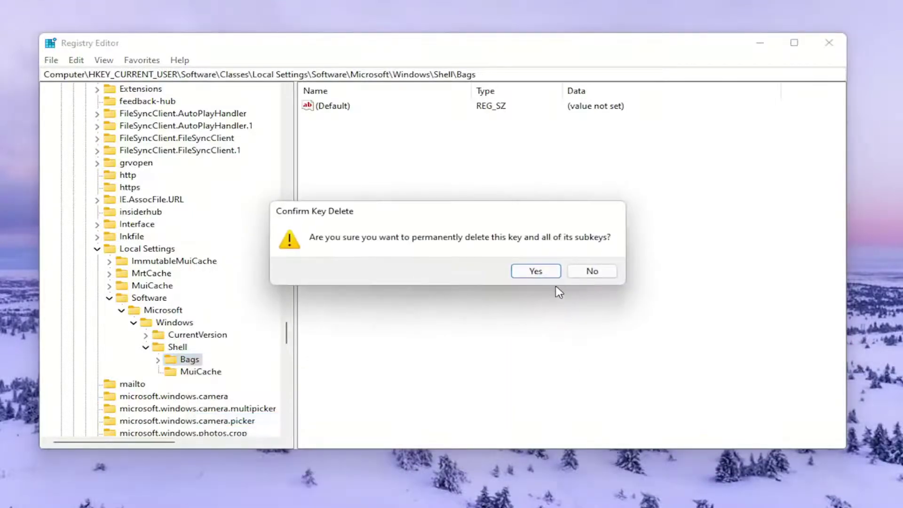
click(539, 272)
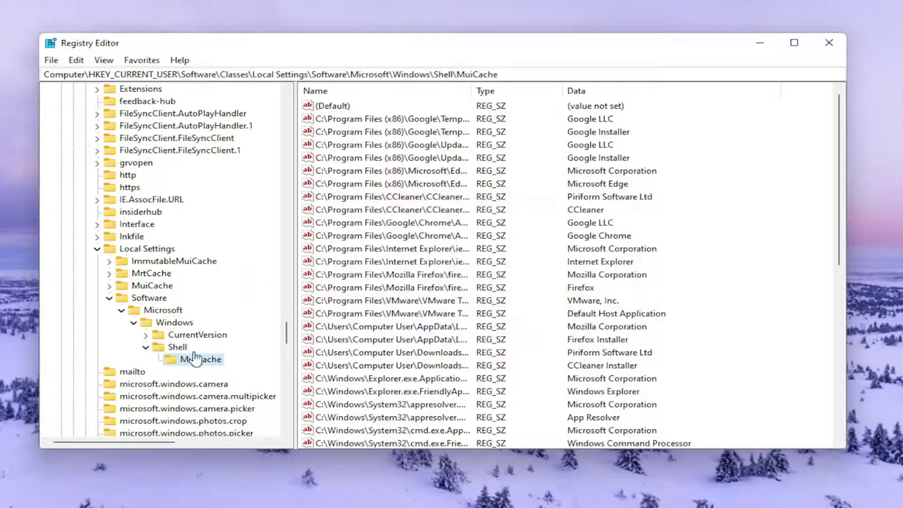
Step: Collapse Shell, Windows, Microsoft, Software, Local Settings, Classes and Software back to HKEY_CURRENT_USER
click(146, 347)
click(133, 322)
click(121, 310)
click(109, 298)
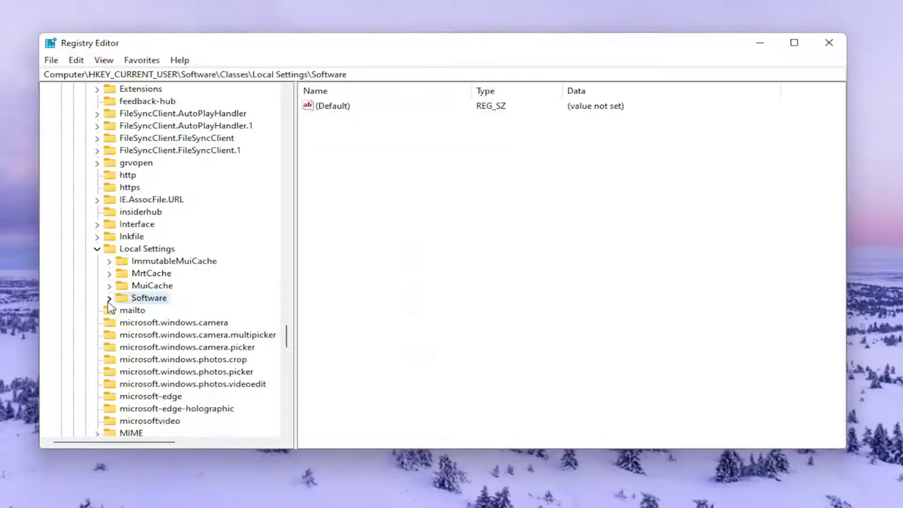
click(96, 249)
scroll(251, 290, up, 10)
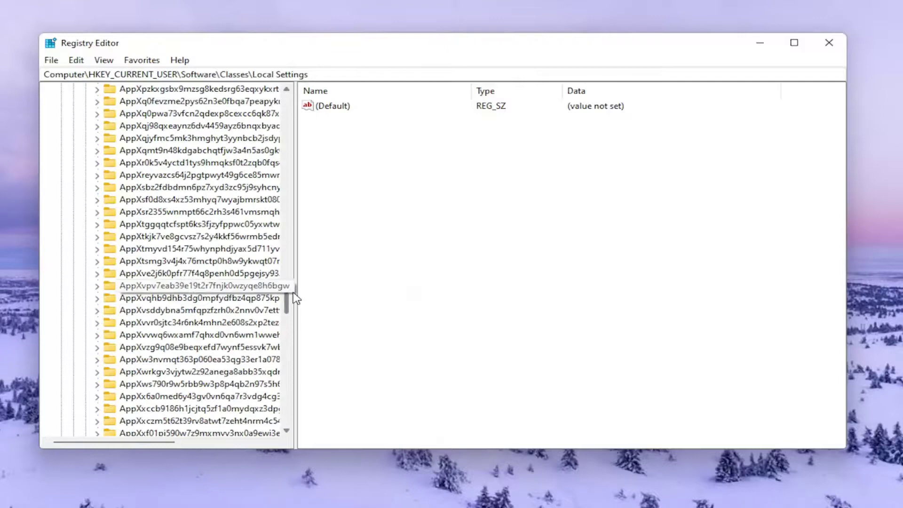
drag(291, 298, 297, 90)
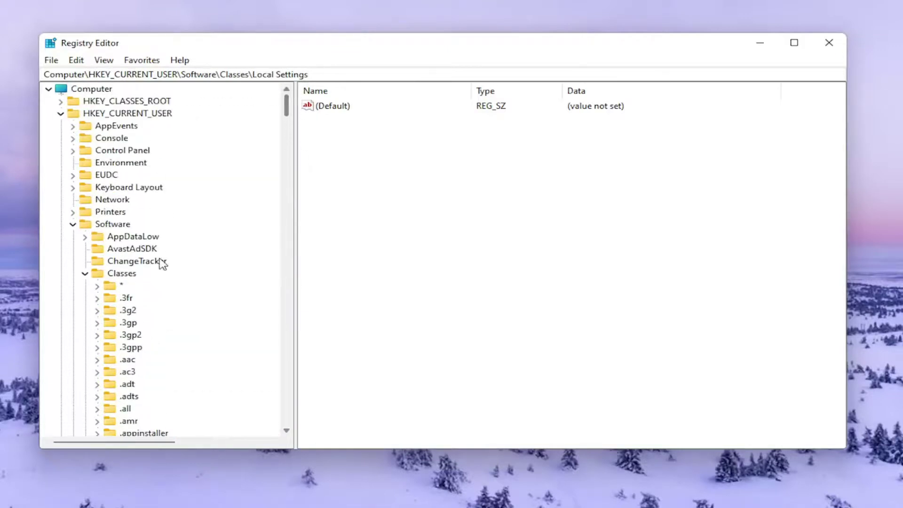
click(85, 270)
click(73, 224)
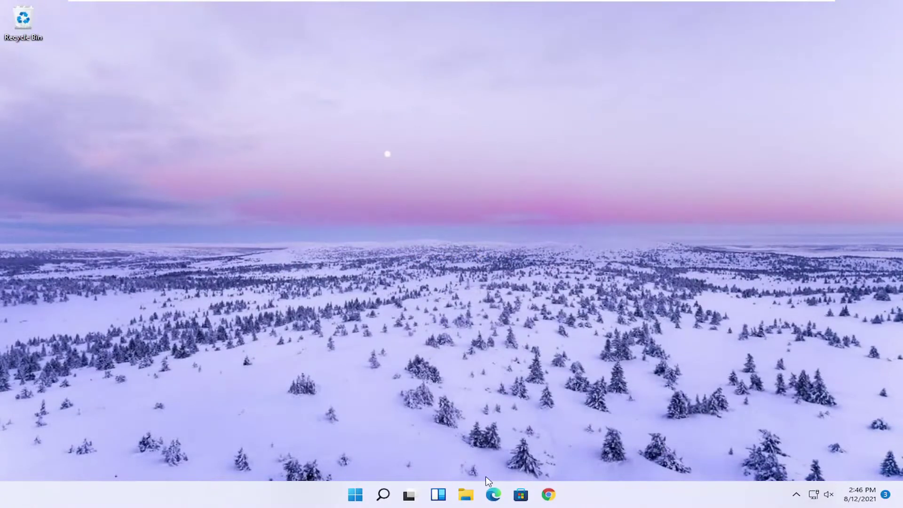
click(465, 494)
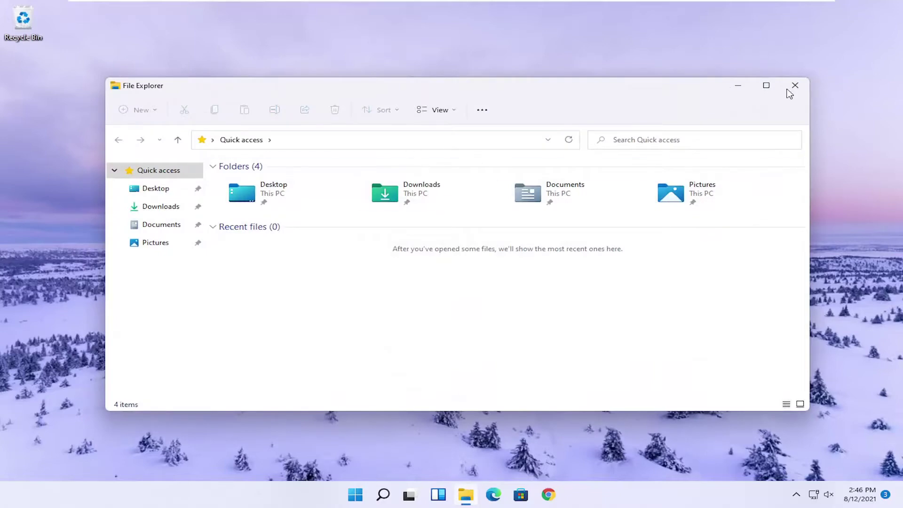
click(795, 85)
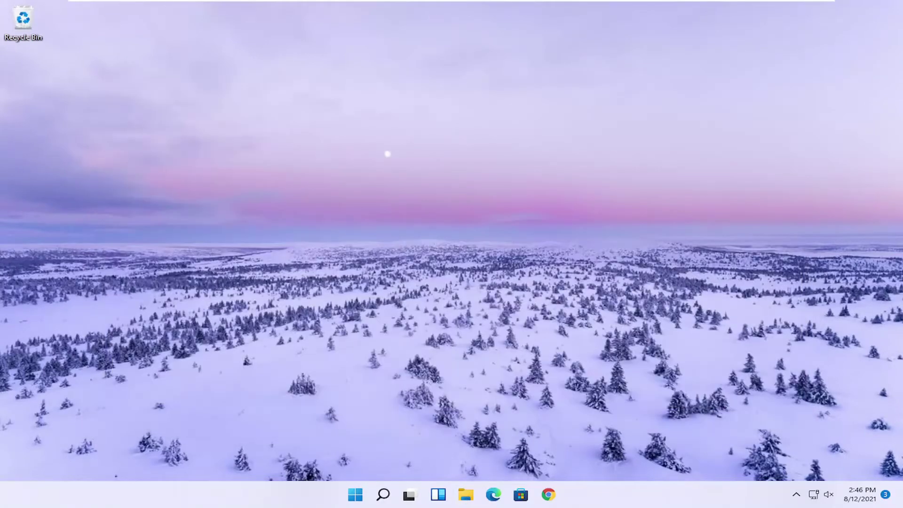